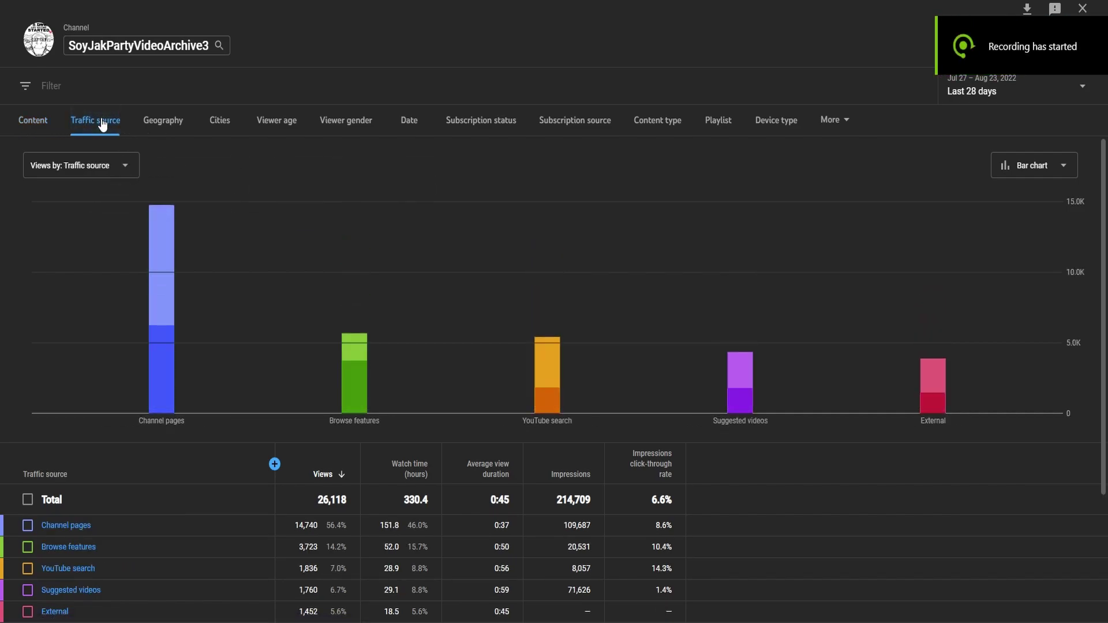
pyautogui.scroll(-2, 226, 344)
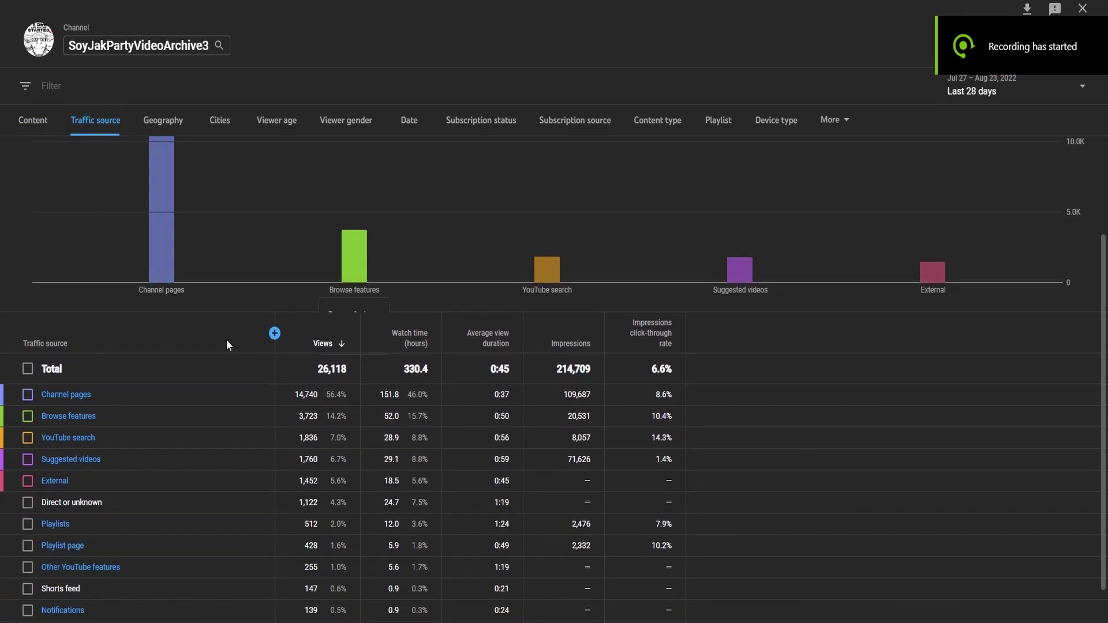
# Drill into the External traffic sources in the traffic source table
pyautogui.click(55, 481)
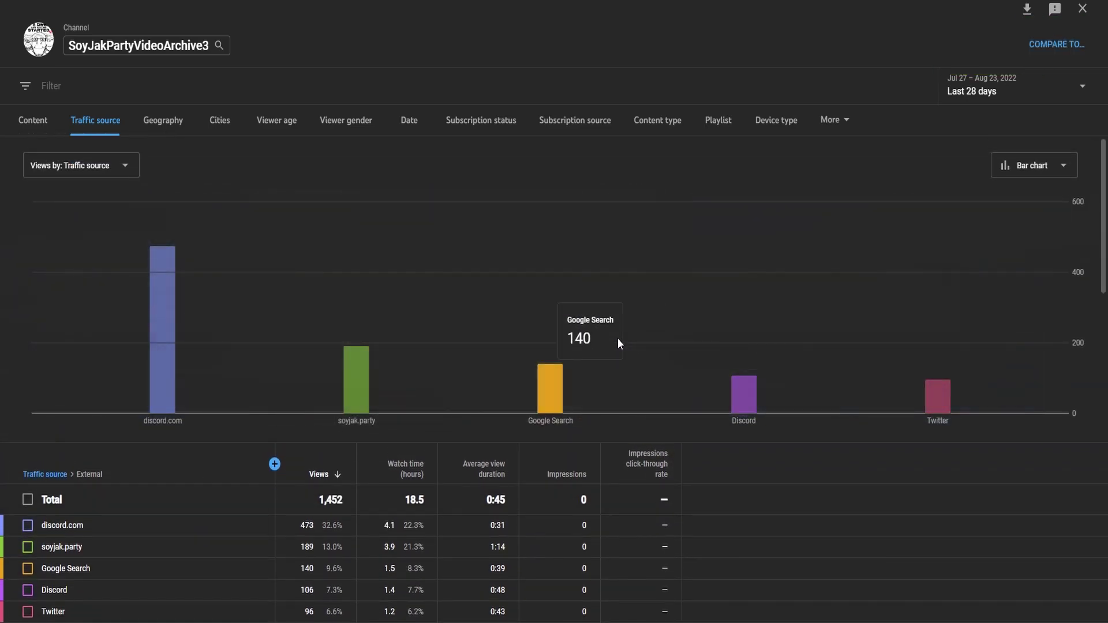
pyautogui.scroll(-2, 619, 339)
pyautogui.scroll(-1, 151, 399)
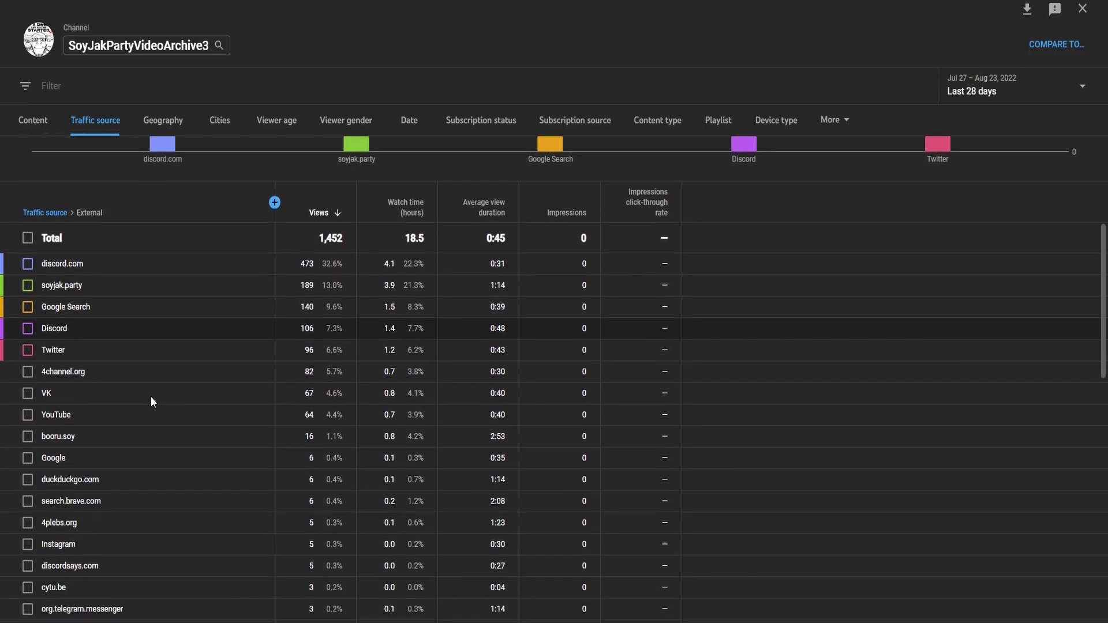
pyautogui.scroll(-1, 150, 401)
pyautogui.scroll(-2, 150, 401)
pyautogui.scroll(-1, 151, 401)
pyautogui.scroll(-2, 151, 401)
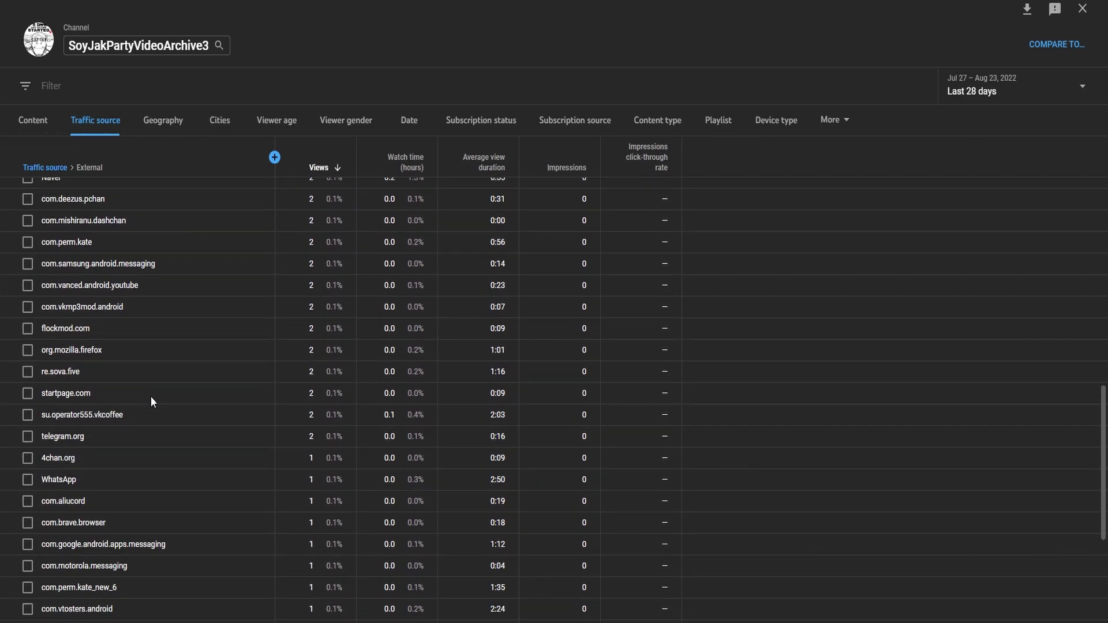
pyautogui.scroll(-1, 151, 396)
pyautogui.scroll(2, 151, 395)
pyautogui.scroll(5, 151, 394)
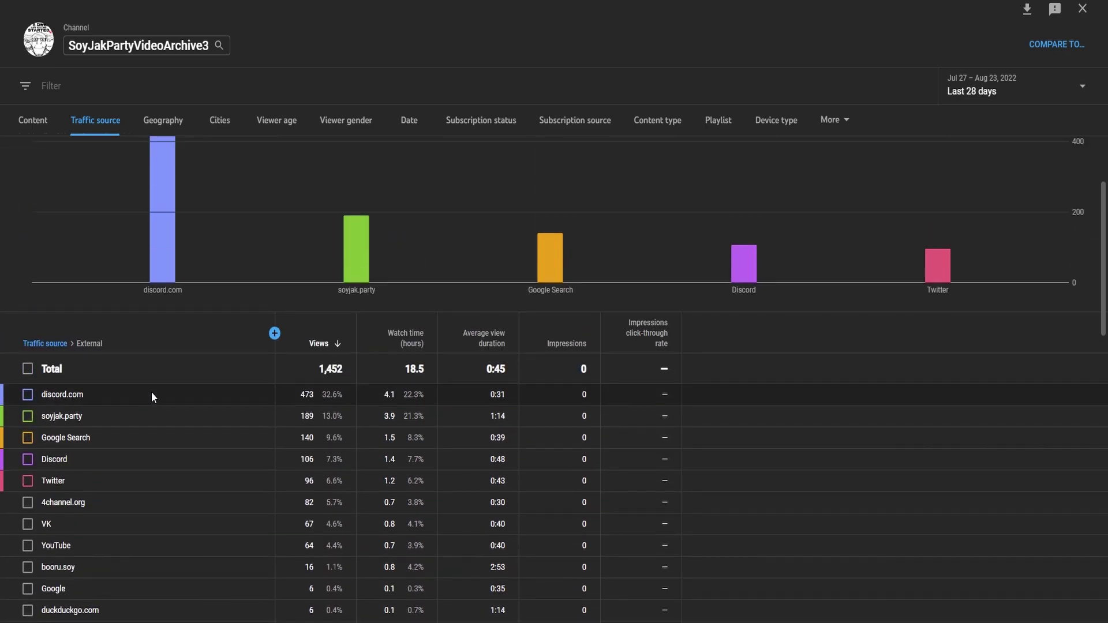
pyautogui.scroll(2, 152, 396)
pyautogui.click(169, 121)
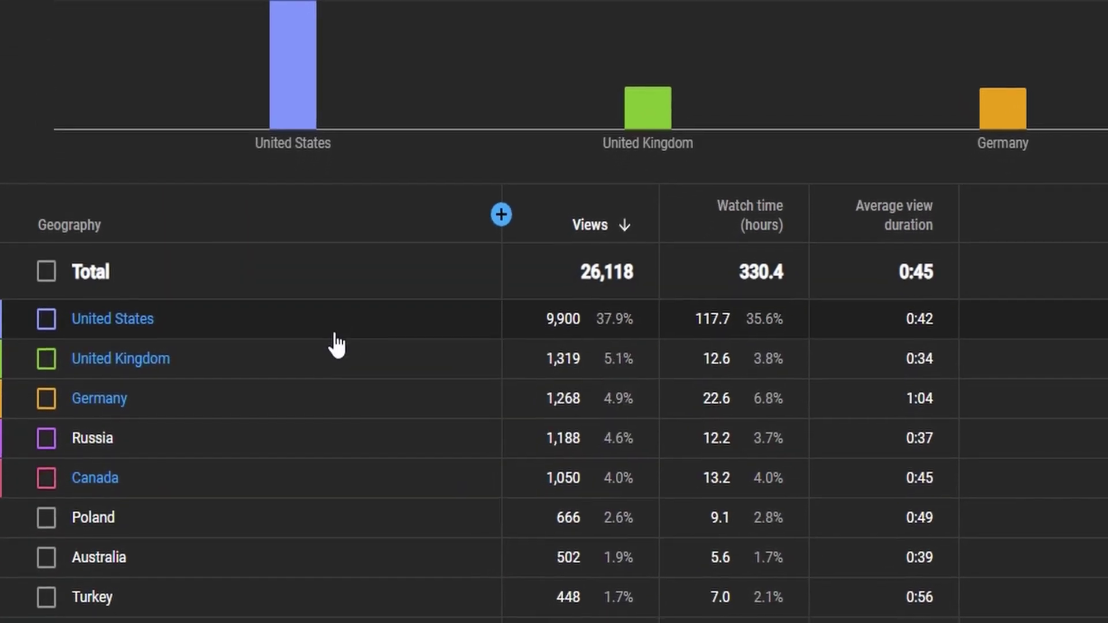
pyautogui.scroll(-3, 342, 330)
pyautogui.scroll(-5, 355, 286)
pyautogui.scroll(-2, 373, 229)
pyautogui.scroll(-3, 386, 173)
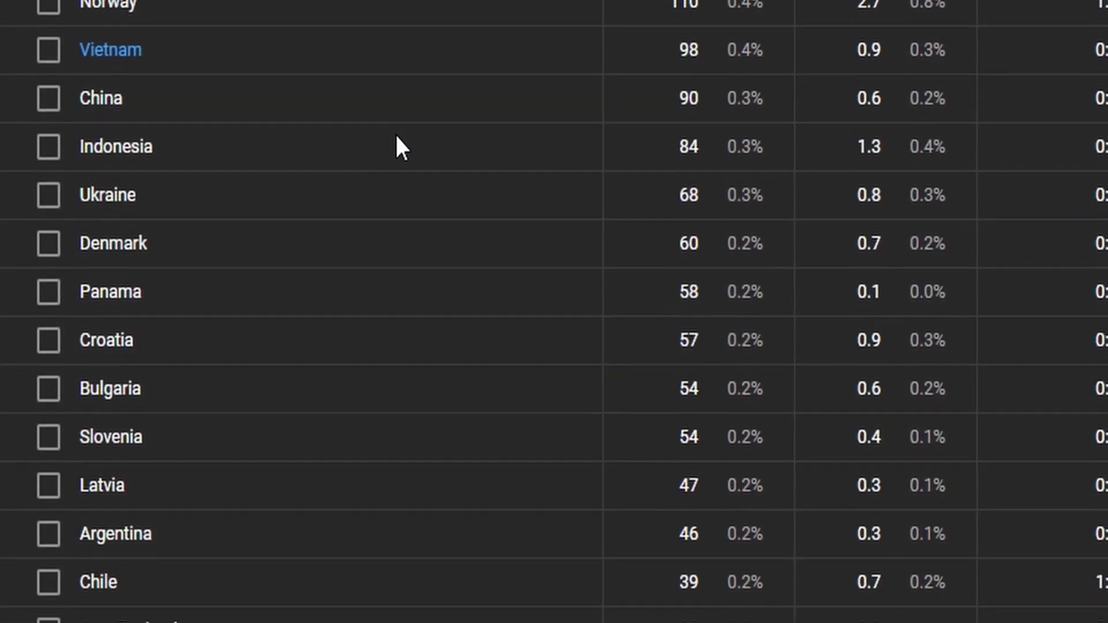
pyautogui.scroll(-3, 406, 113)
pyautogui.scroll(-3, 433, 44)
pyautogui.scroll(-4, 346, 173)
pyautogui.scroll(-1, 111, 414)
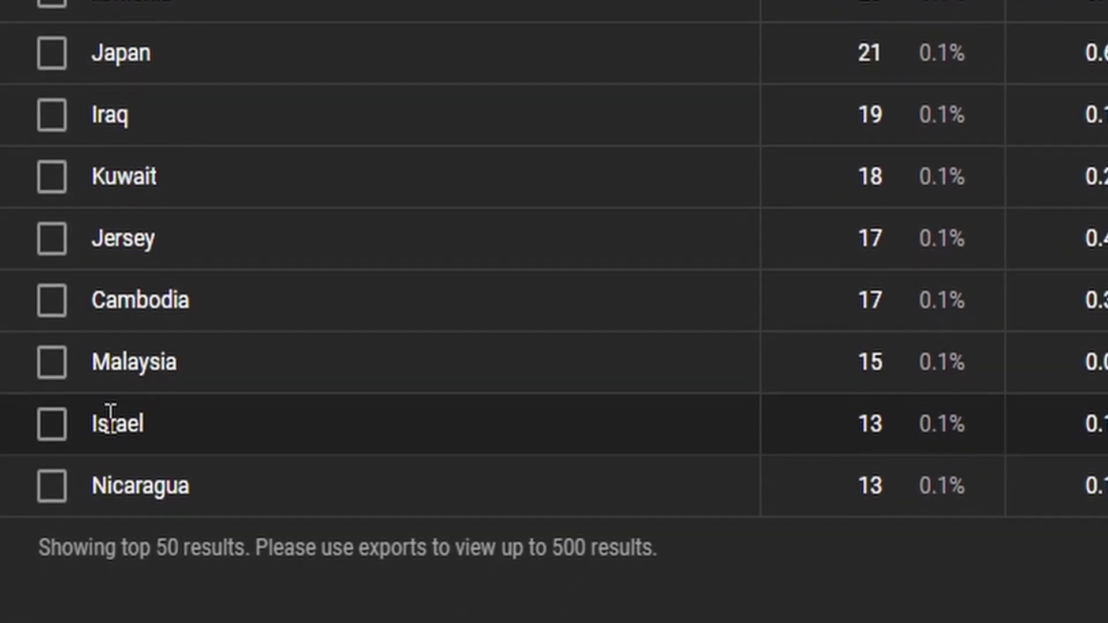
pyautogui.doubleClick(110, 418)
pyautogui.scroll(4, 126, 503)
pyautogui.scroll(5, 160, 451)
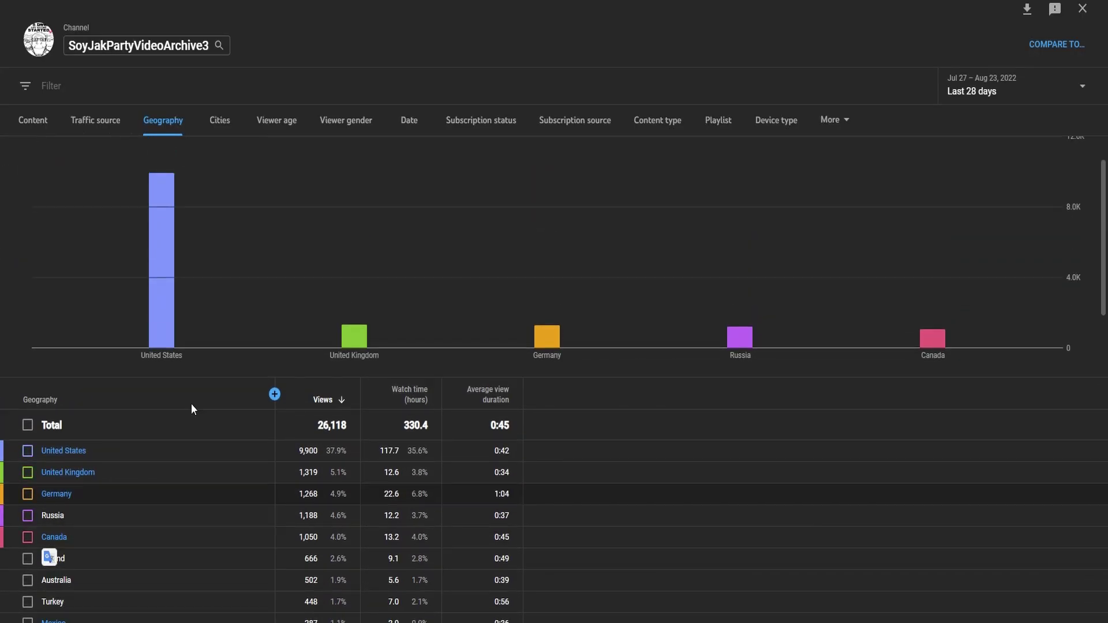
pyautogui.scroll(1, 195, 381)
# Show the Cities report, where Grand Junction leads views
pyautogui.click(224, 124)
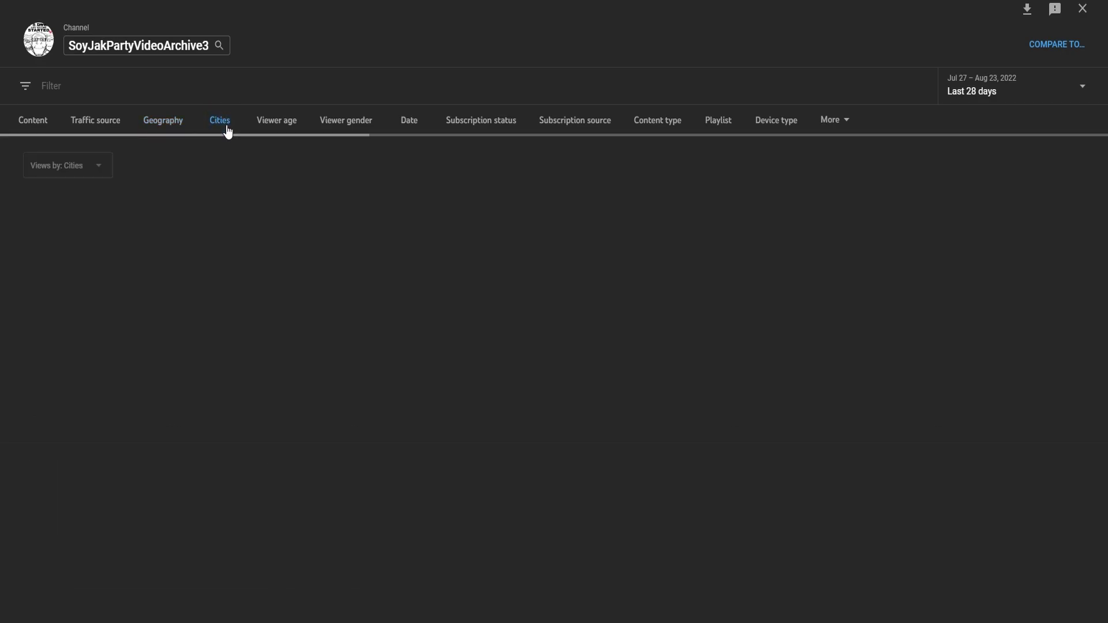
pyautogui.scroll(-1, 365, 205)
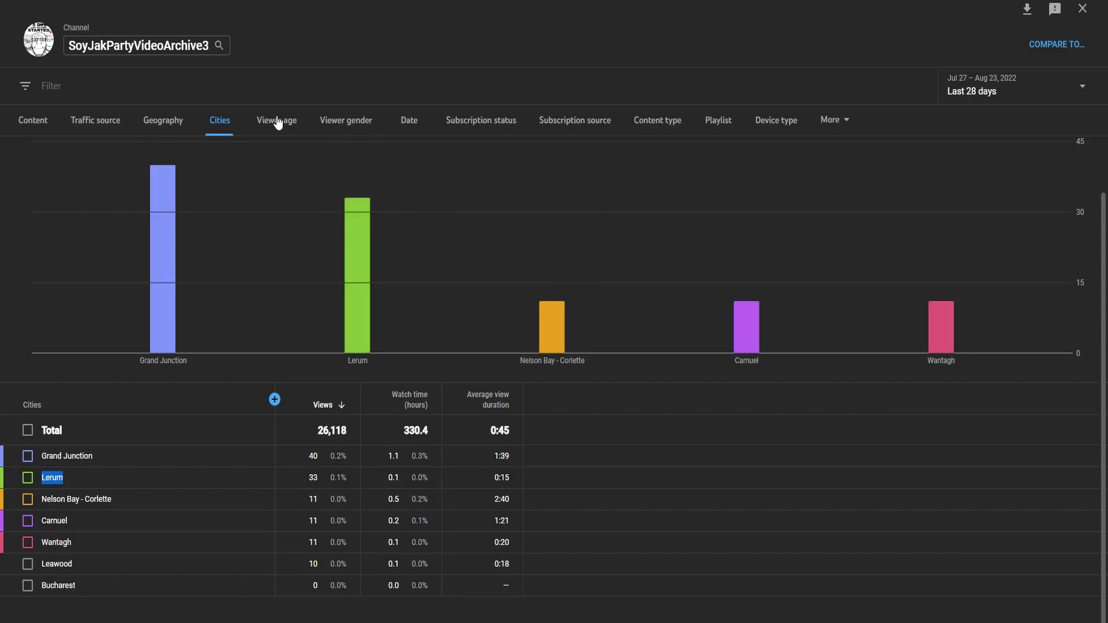
# Review the Viewer age and Viewer gender reports, leaving the chart metric unchanged
pyautogui.click(277, 120)
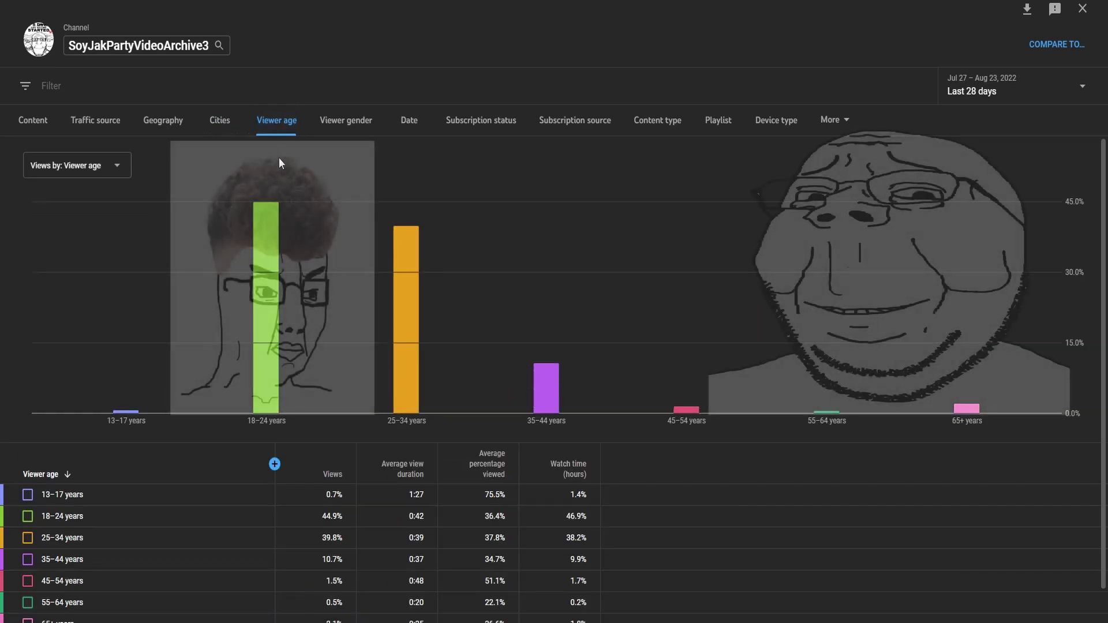
pyautogui.scroll(-1, 422, 301)
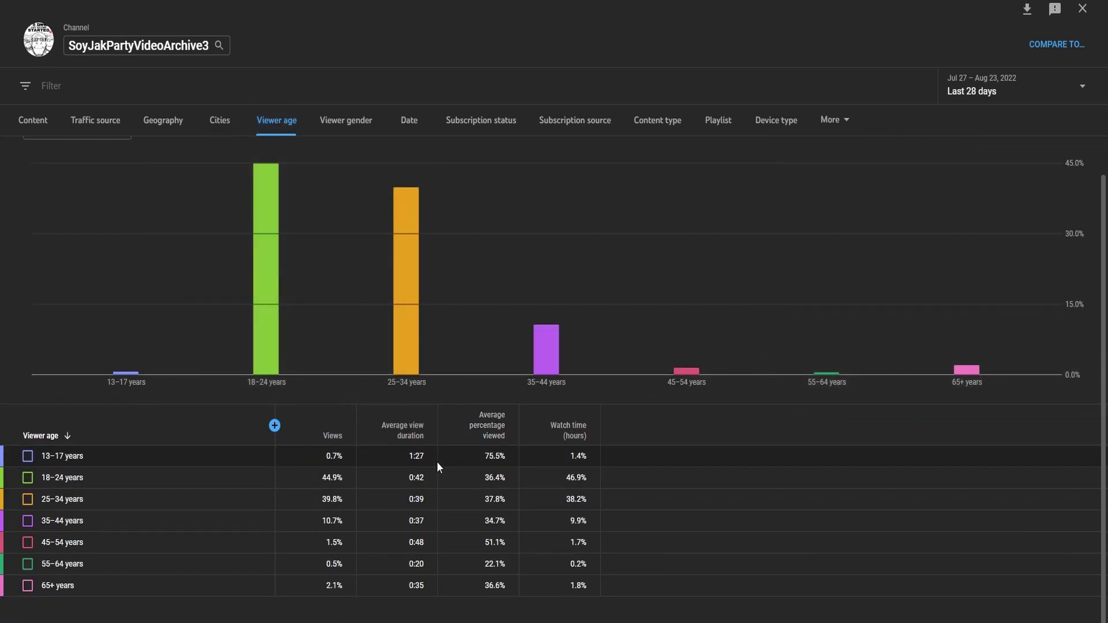
pyautogui.scroll(1, 230, 575)
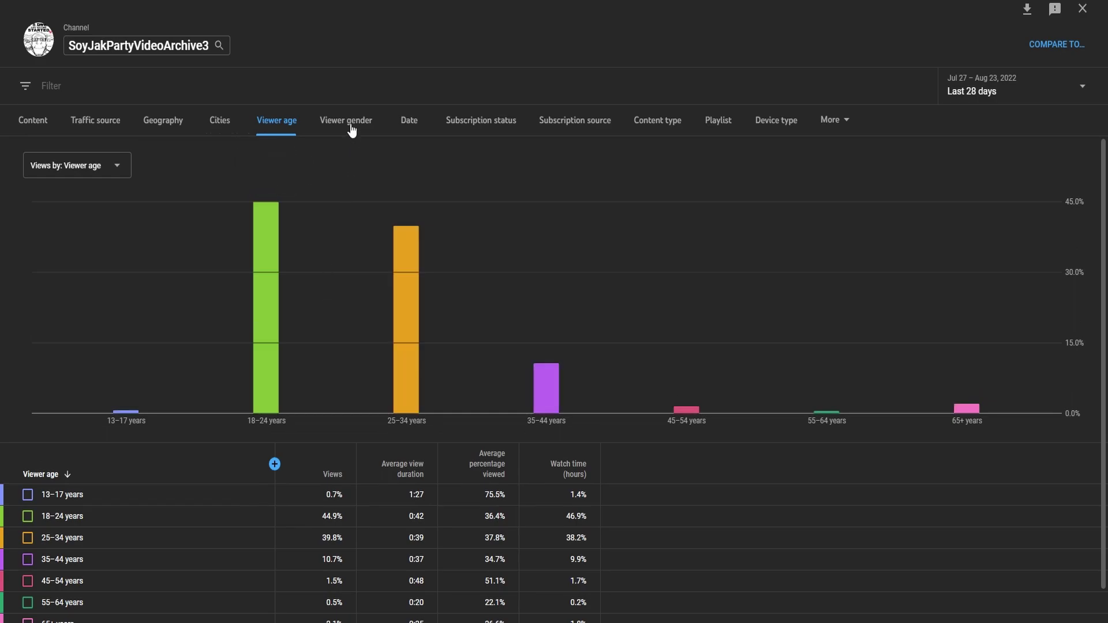
pyautogui.click(115, 169)
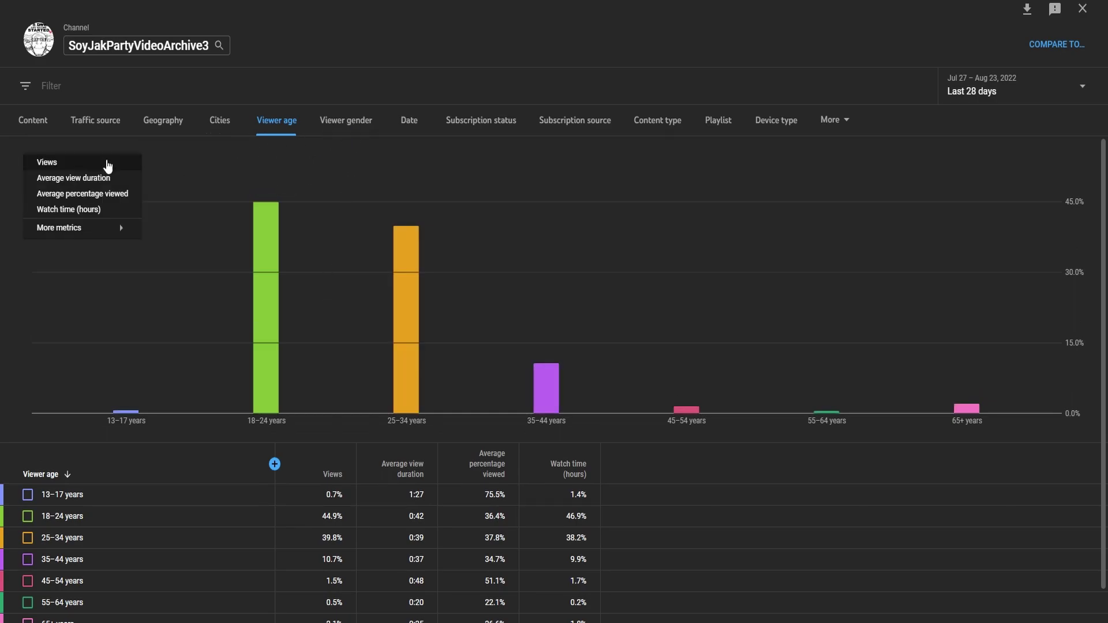
pyautogui.click(191, 174)
pyautogui.click(331, 126)
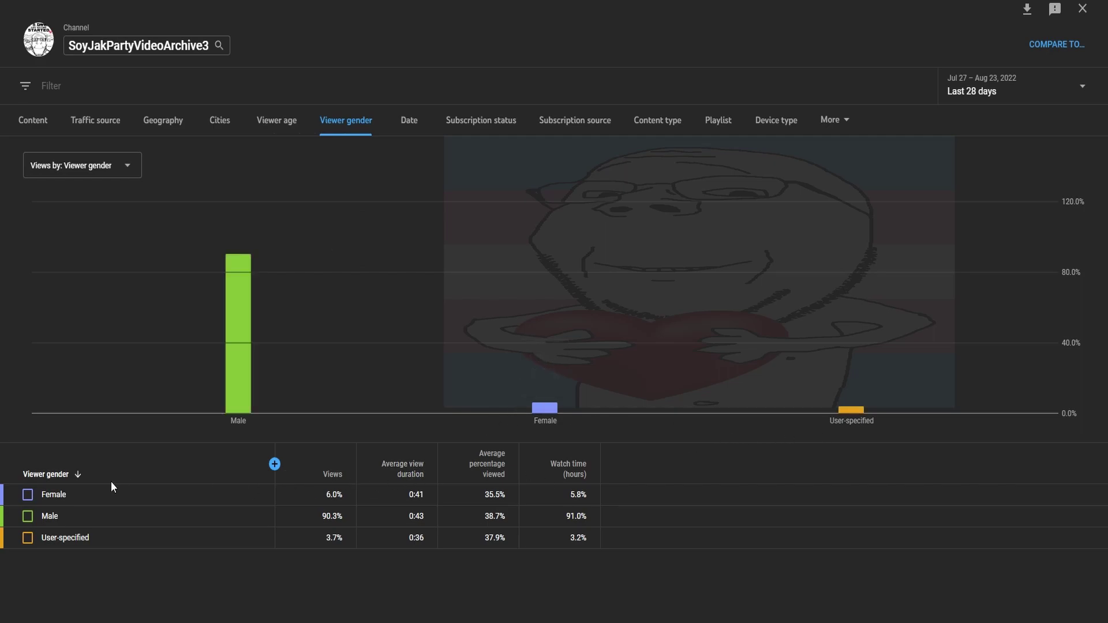
pyautogui.tripleClick(66, 538)
pyautogui.click(174, 553)
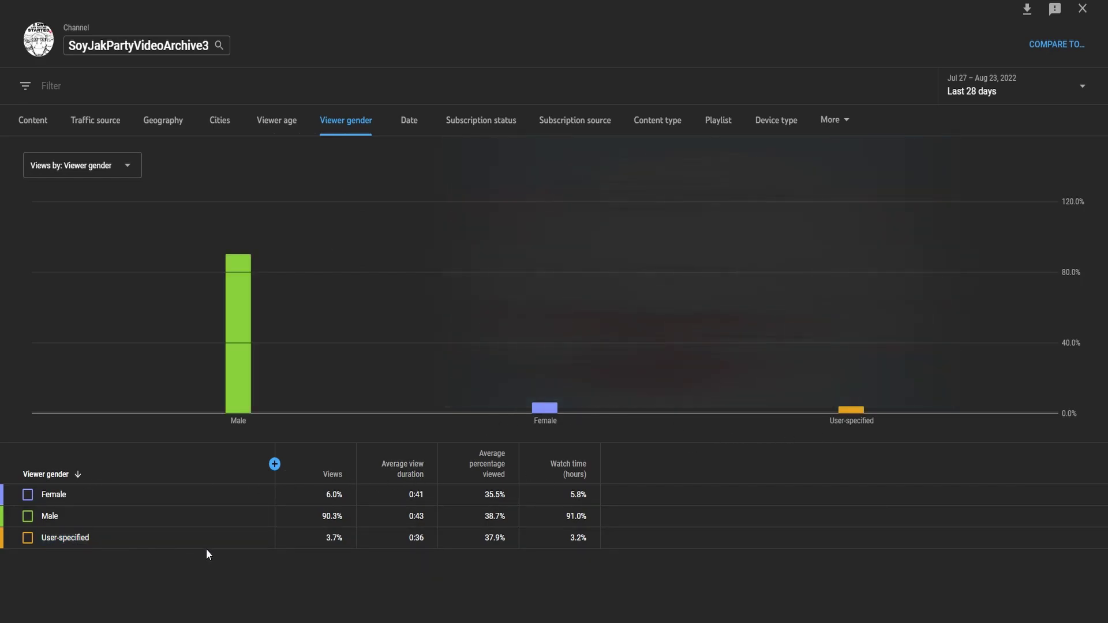
# Check the Date and Subscription status reports and expand the More dimensions list
pyautogui.click(413, 121)
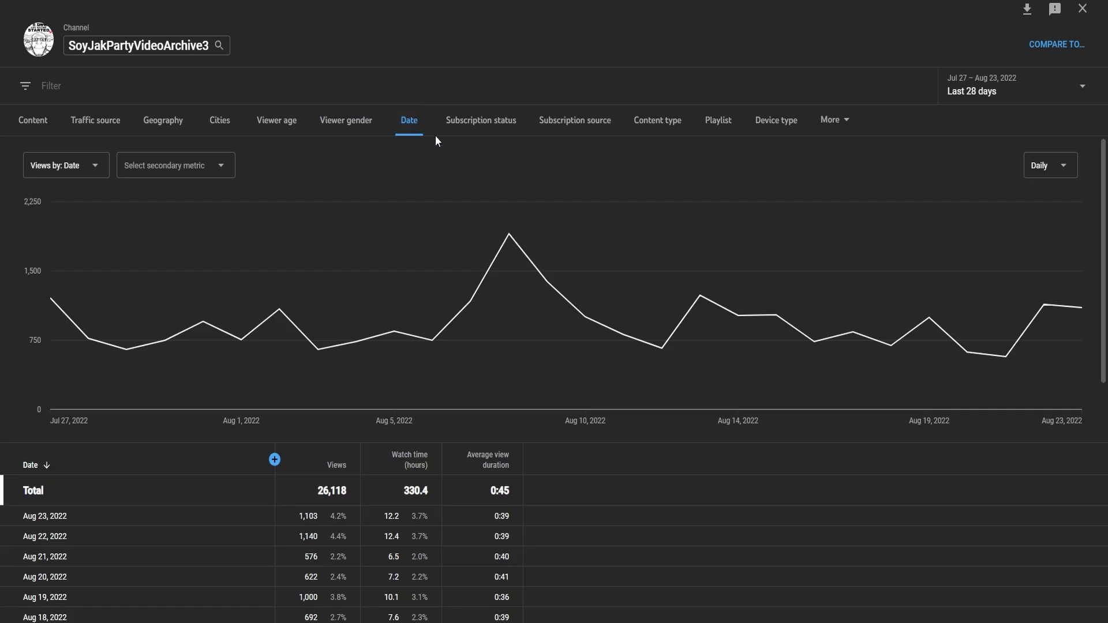
pyautogui.click(486, 129)
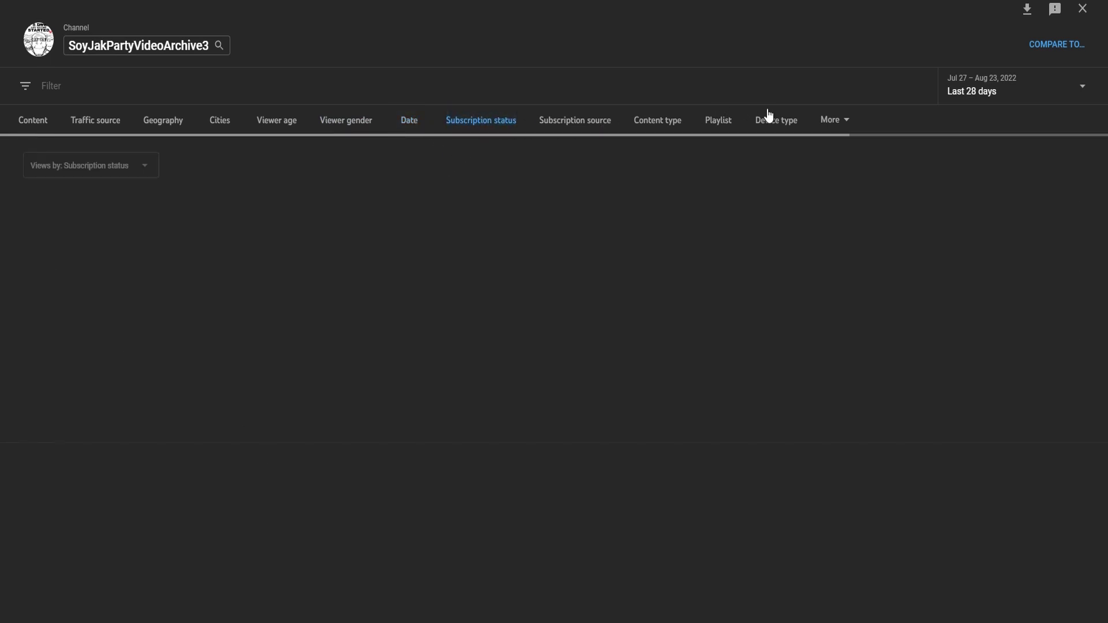
pyautogui.click(837, 120)
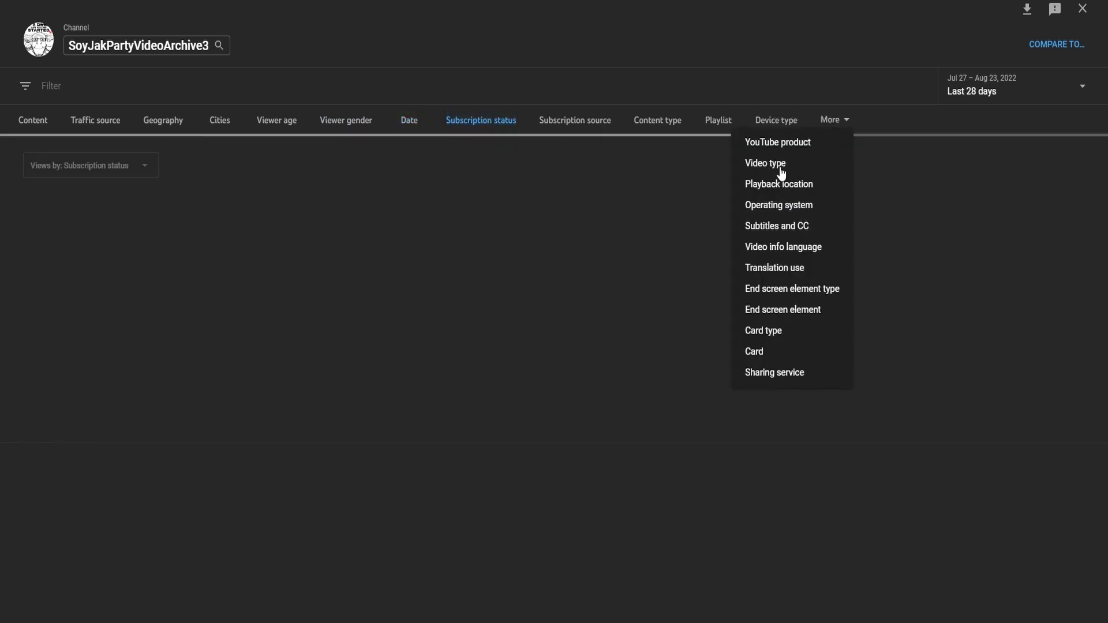
pyautogui.click(779, 204)
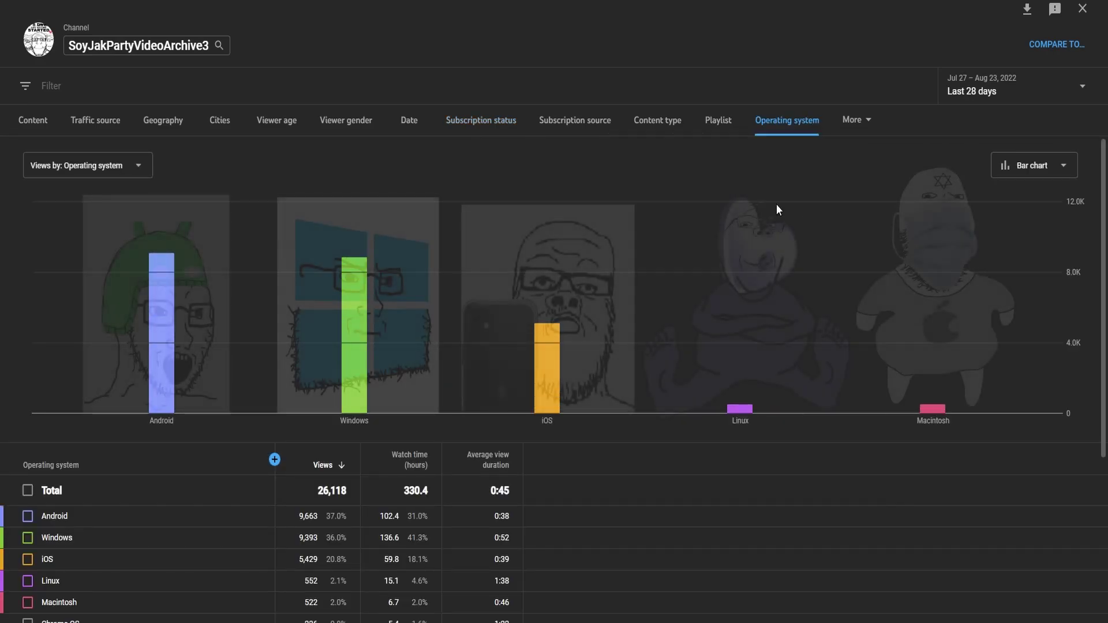
pyautogui.scroll(-1, 467, 273)
pyautogui.scroll(-3, 468, 272)
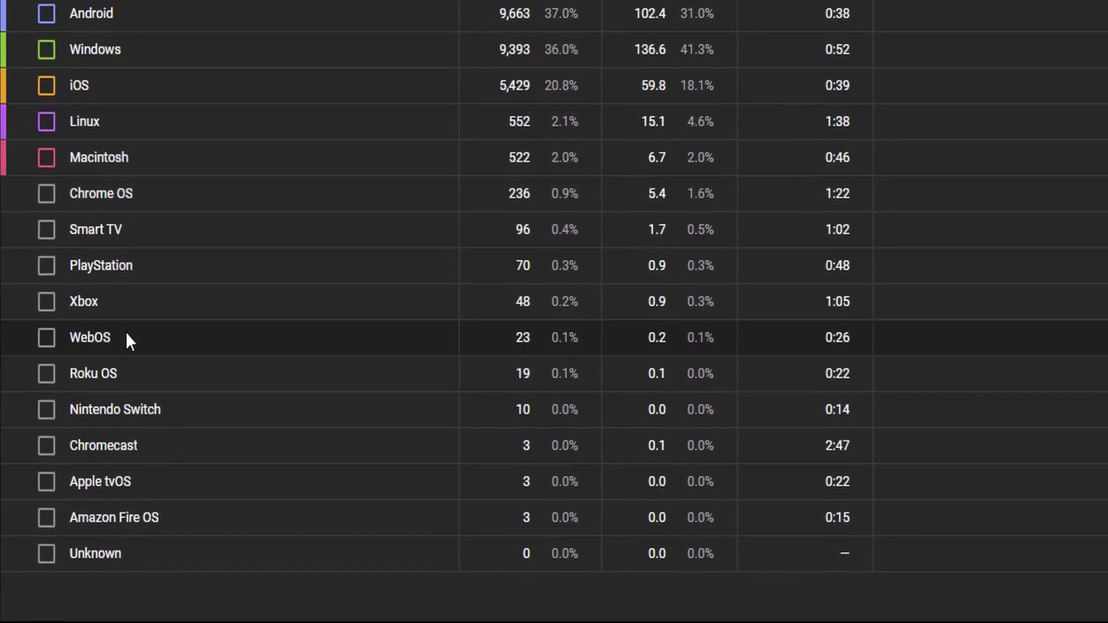
pyautogui.moveTo(62, 426); pyautogui.dragTo(150, 427)
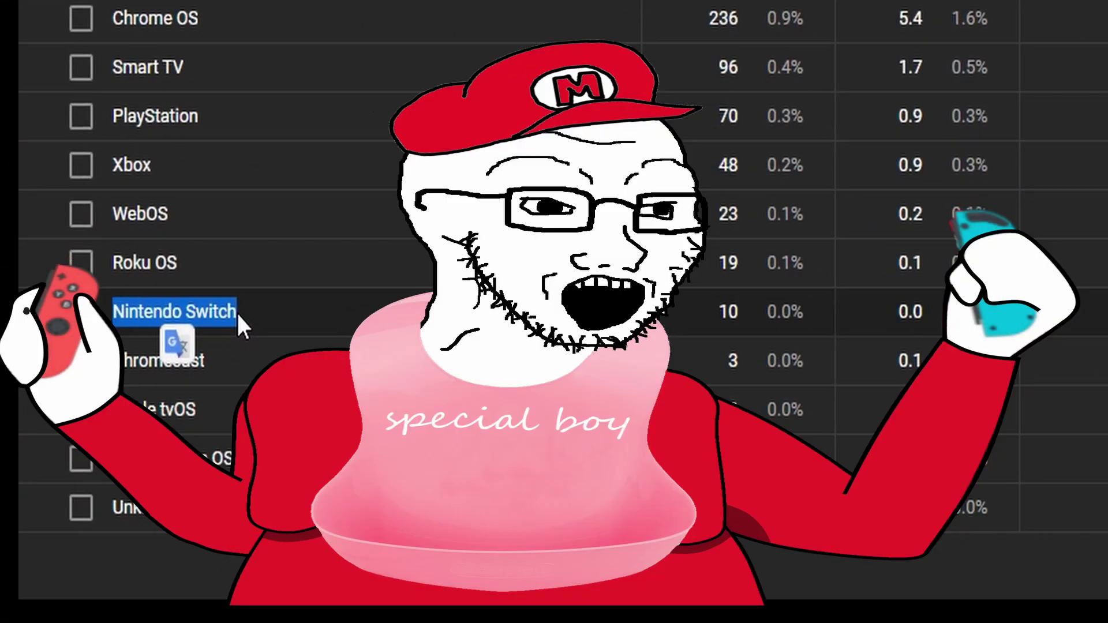